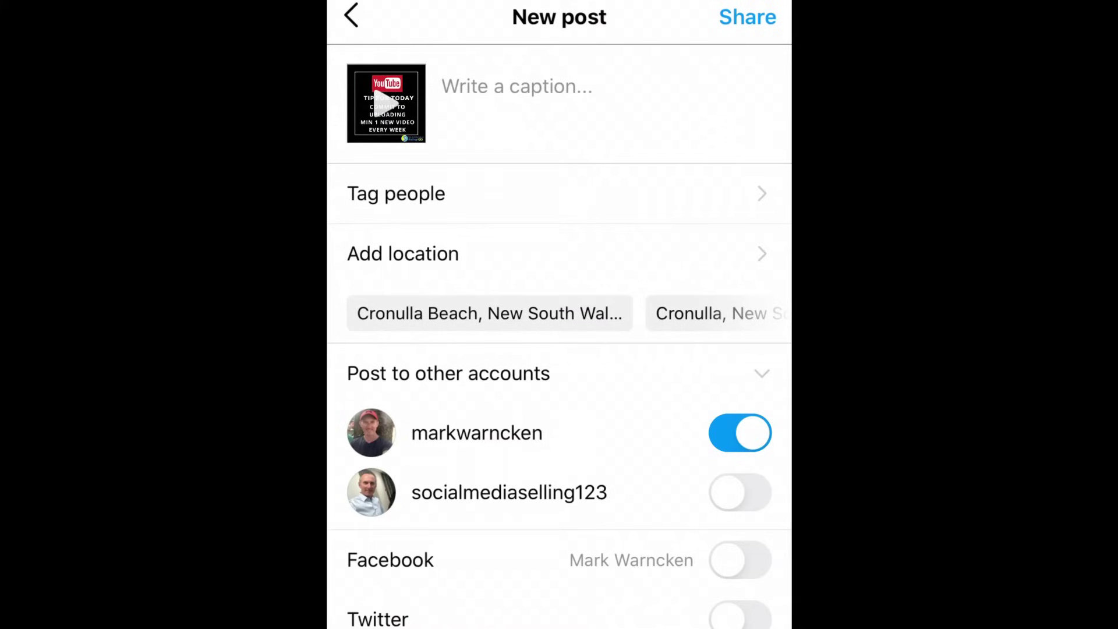
- Leave Facebook sharing off, start a new page post, and go to Publishing Tools
left_click(740, 560)
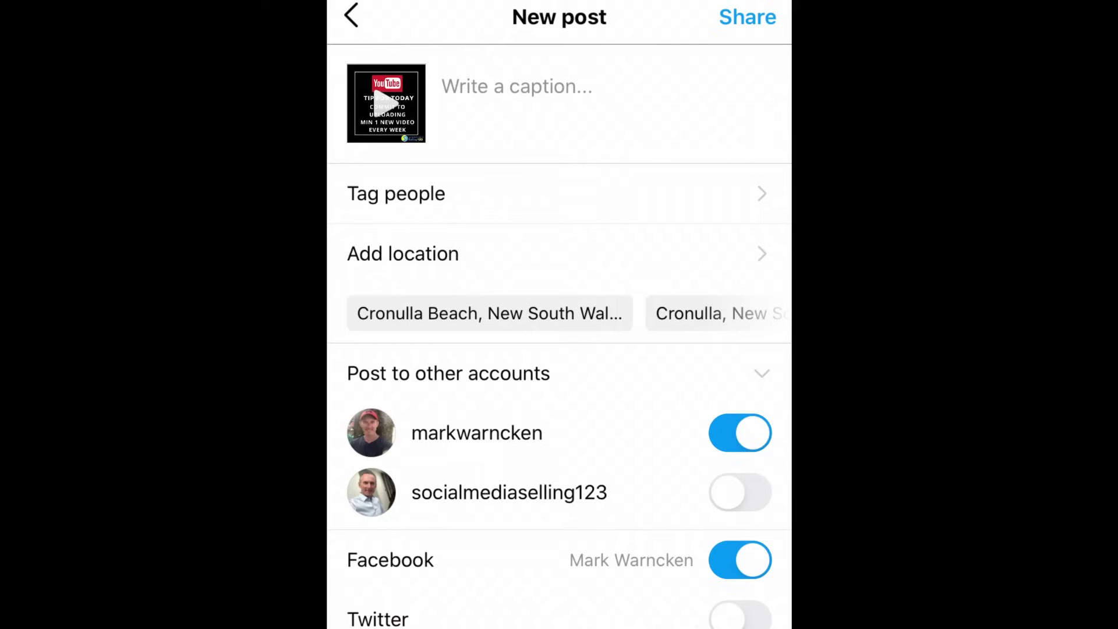
left_click(740, 560)
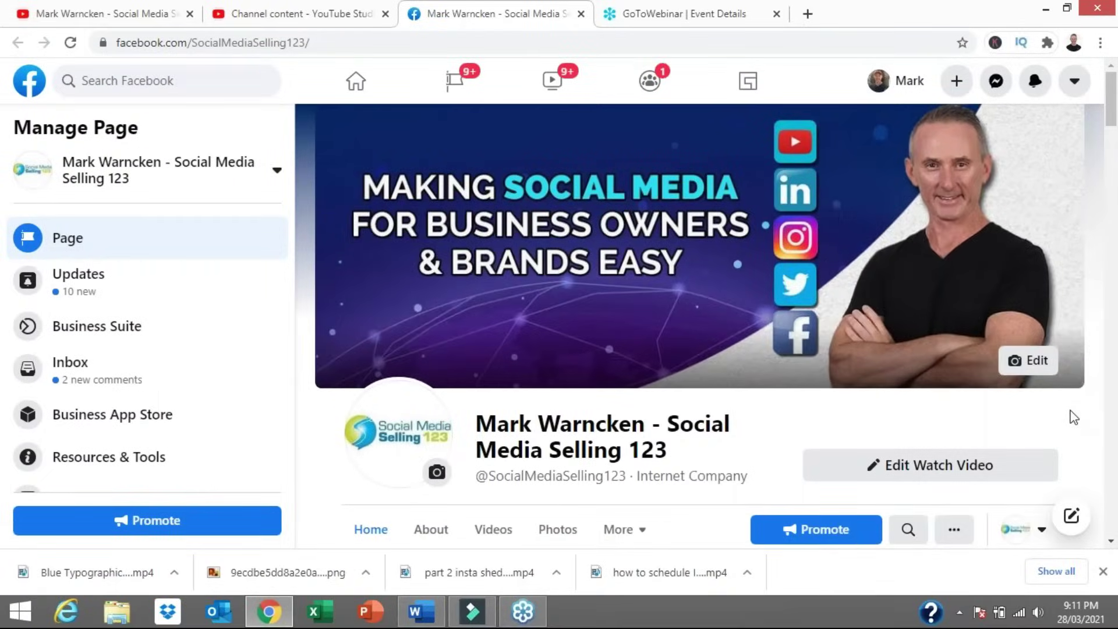
scroll(1074, 417, "down", 1)
scroll(1072, 418, "down", 1)
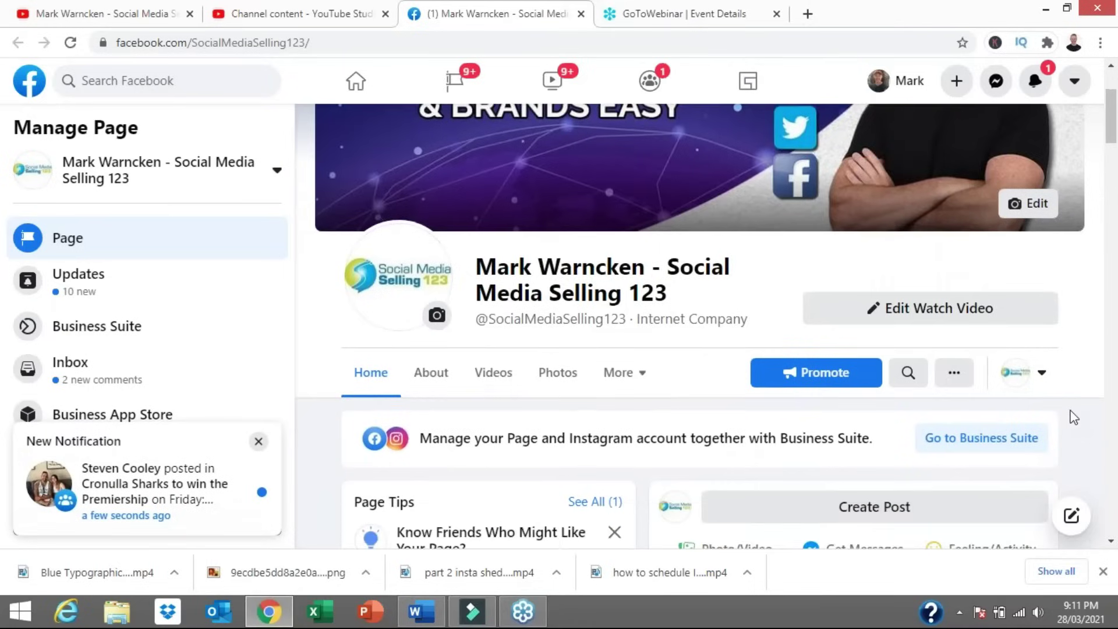
scroll(1073, 418, "up", 2)
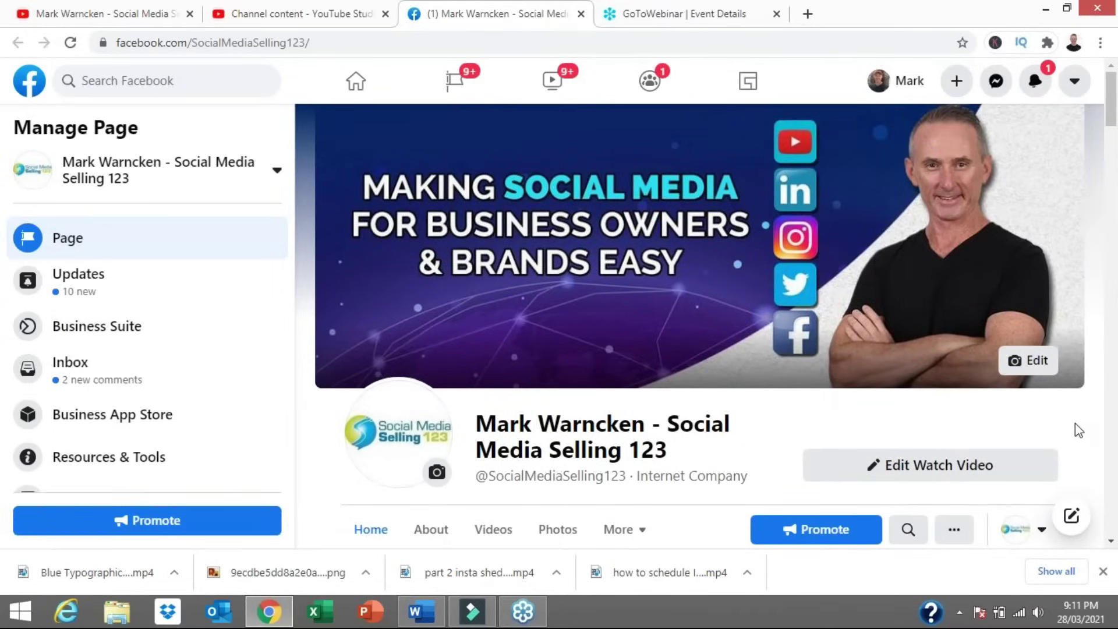
scroll(1076, 430, "down", 1)
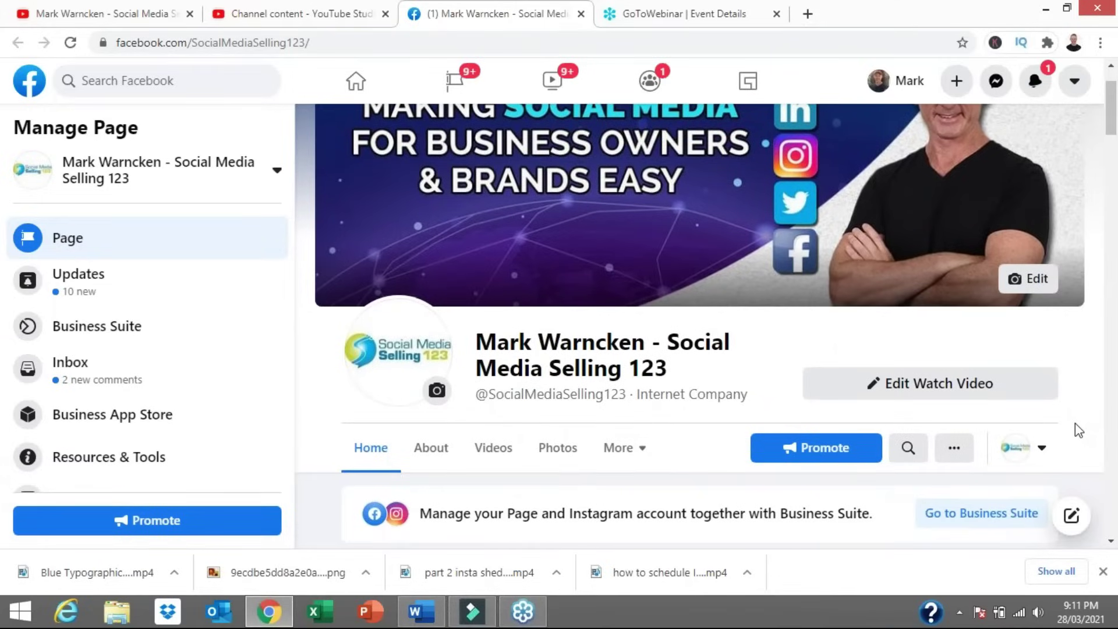
scroll(1077, 430, "up", 1)
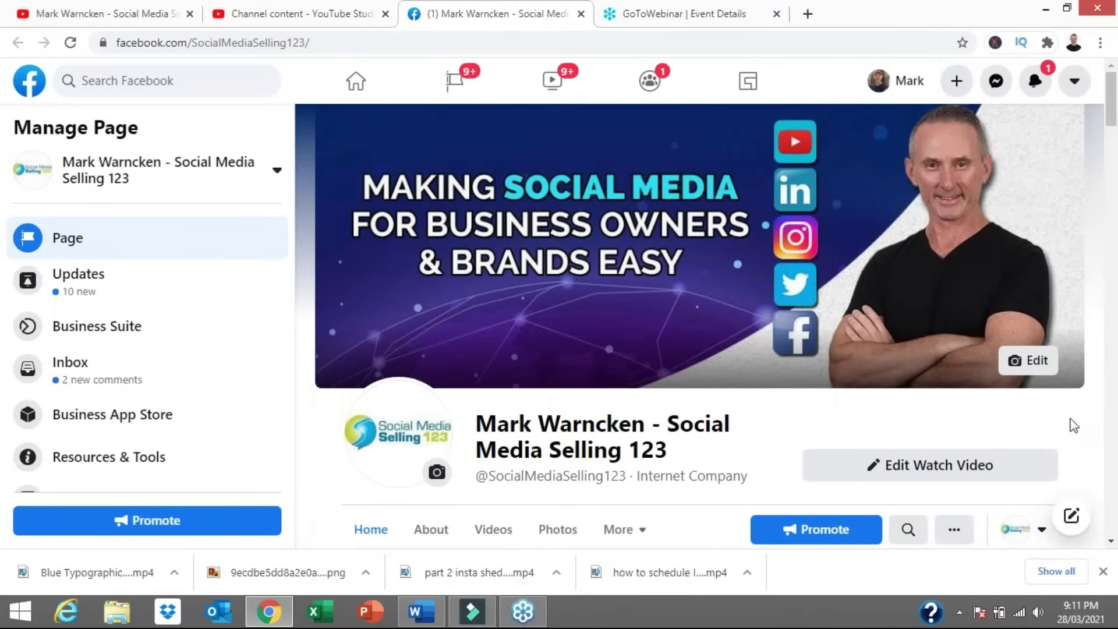
scroll(1074, 425, "down", 1)
scroll(1072, 426, "down", 1)
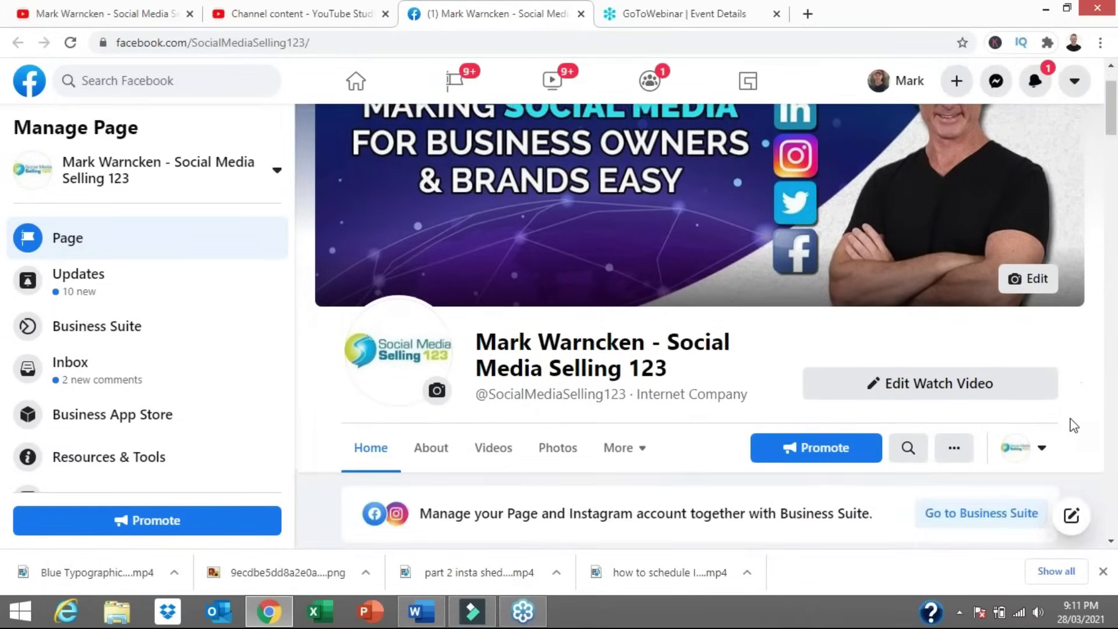
scroll(1074, 426, "down", 1)
scroll(1073, 425, "up", 3)
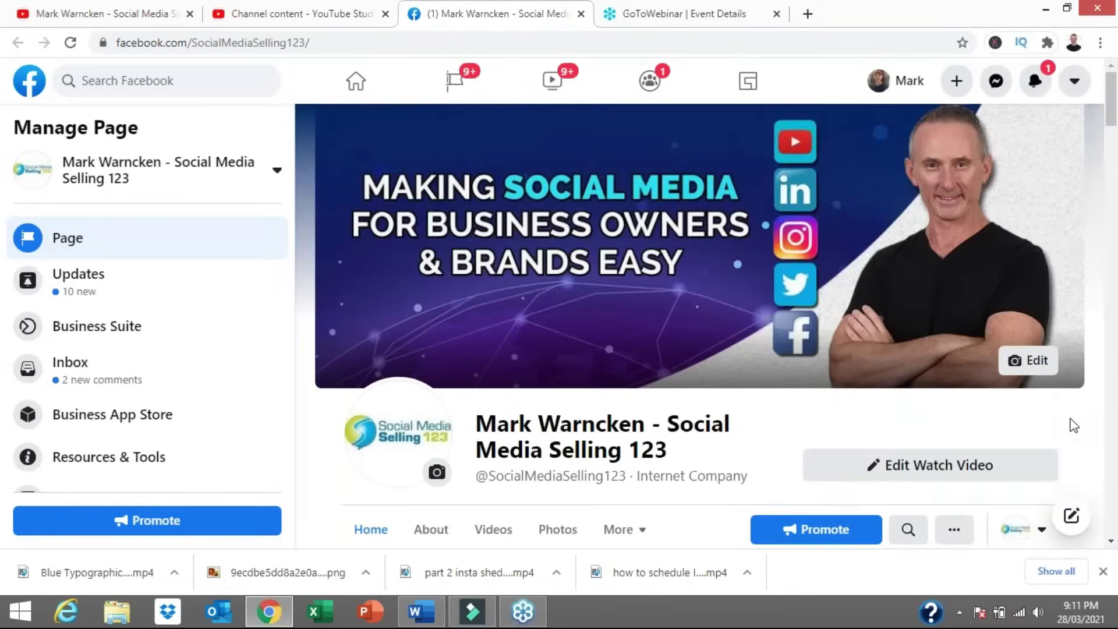
scroll(1073, 425, "down", 1)
scroll(1073, 425, "down", 1)
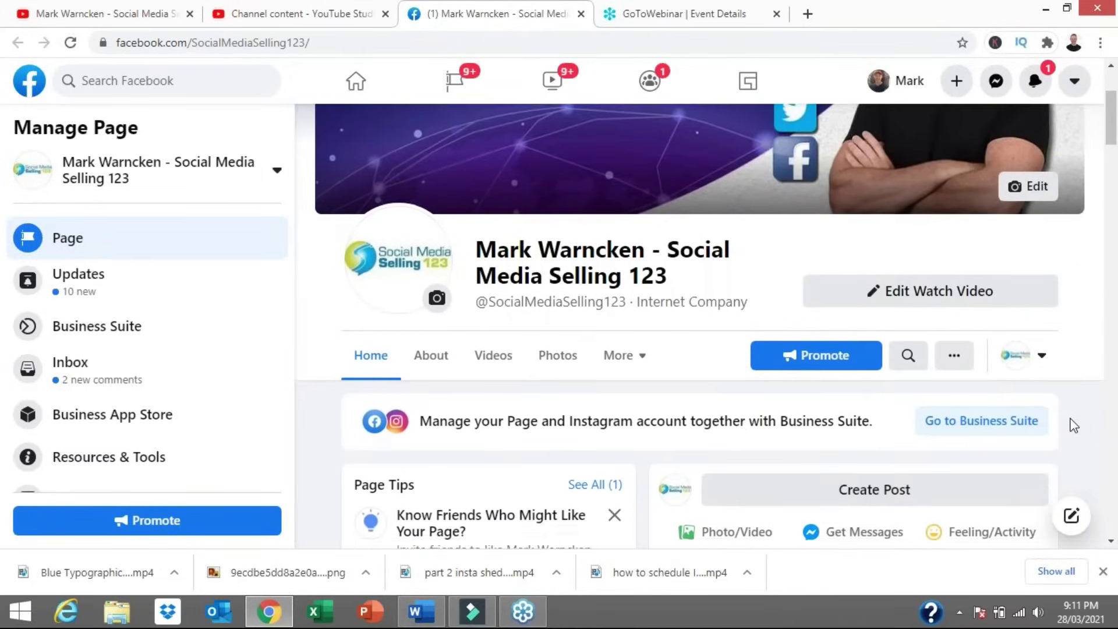
scroll(1074, 425, "down", 1)
scroll(1073, 425, "down", 2)
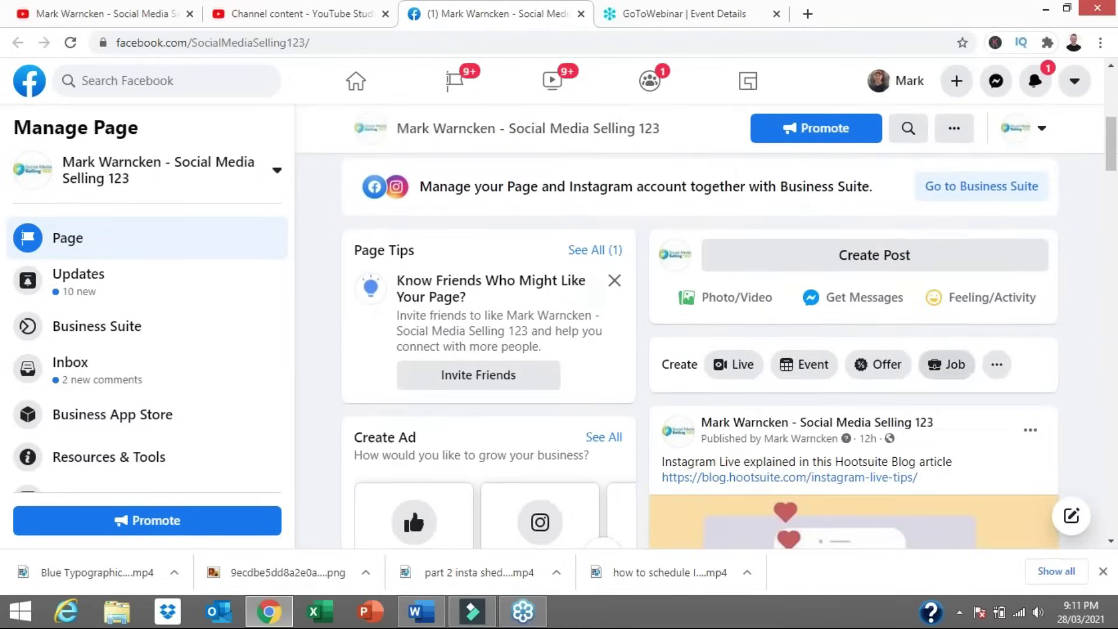
left_click(855, 260)
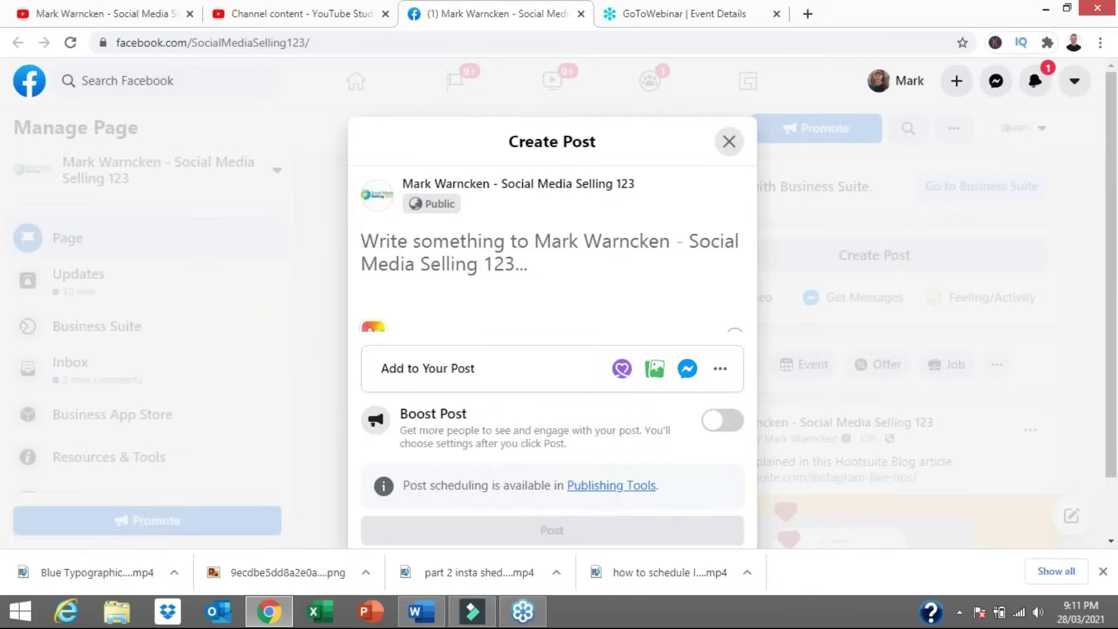
left_click(611, 485)
scroll(294, 346, "down", 2)
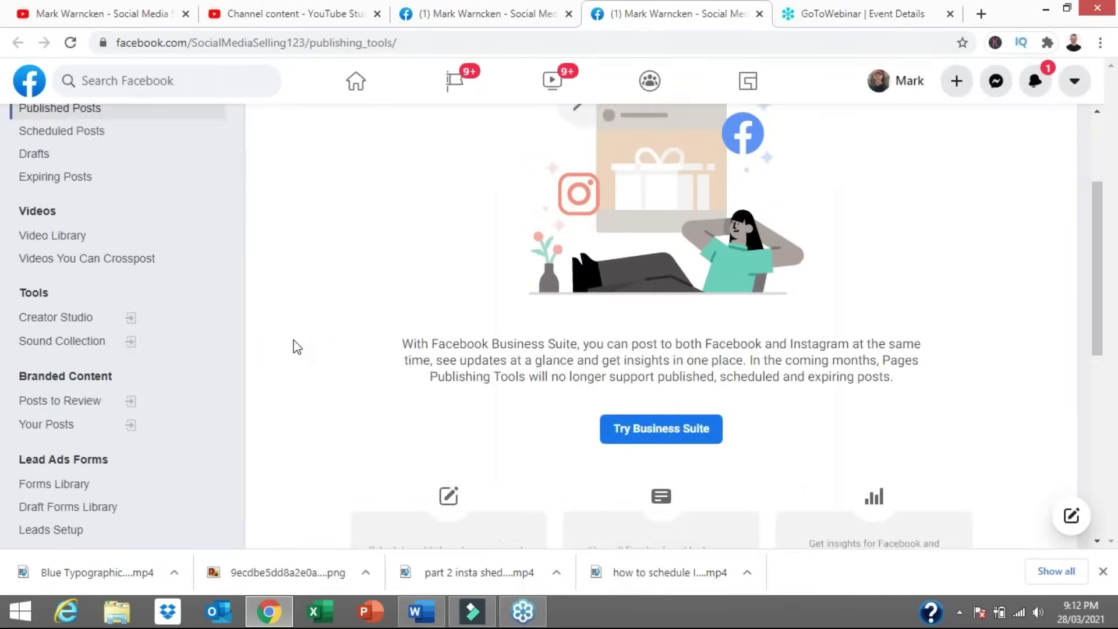
scroll(294, 346, "down", 3)
scroll(294, 347, "up", 5)
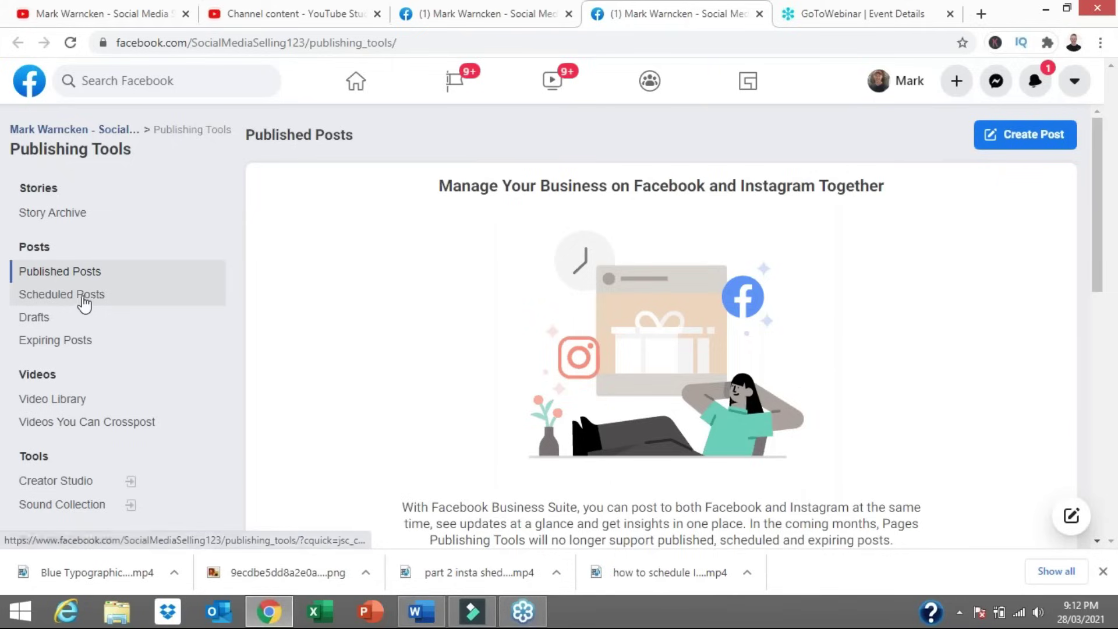
- Switch Publishing Tools to the page's Scheduled Posts list
left_click(63, 299)
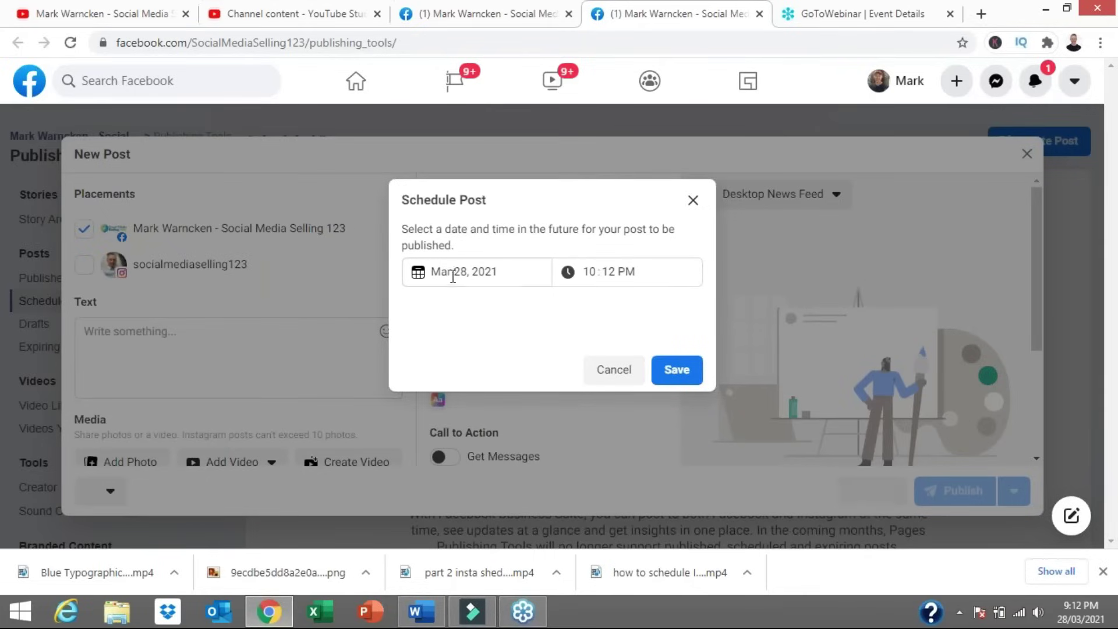
- Dismiss the schedule prompt and set the Instagram account as the only placement
left_click(693, 203)
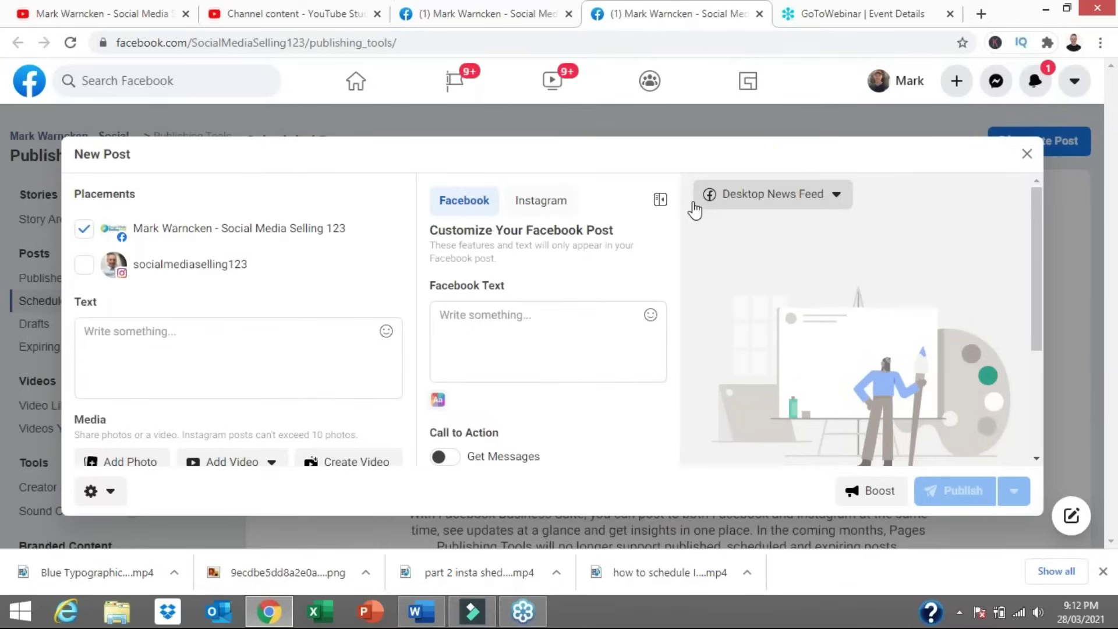
scroll(614, 319, "down", 1)
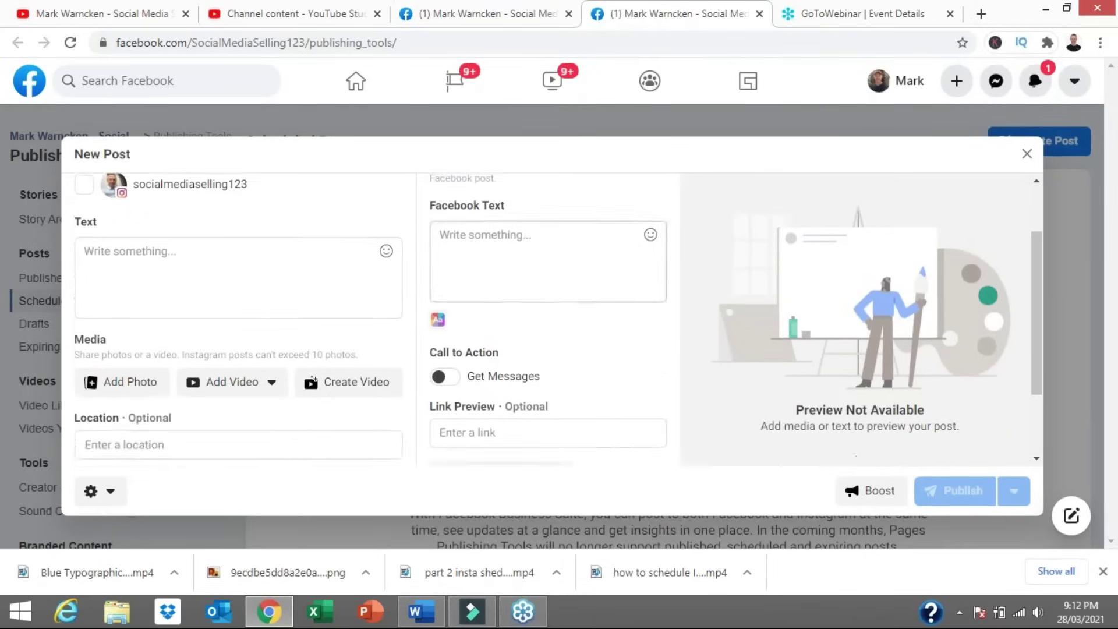
scroll(266, 255, "up", 1)
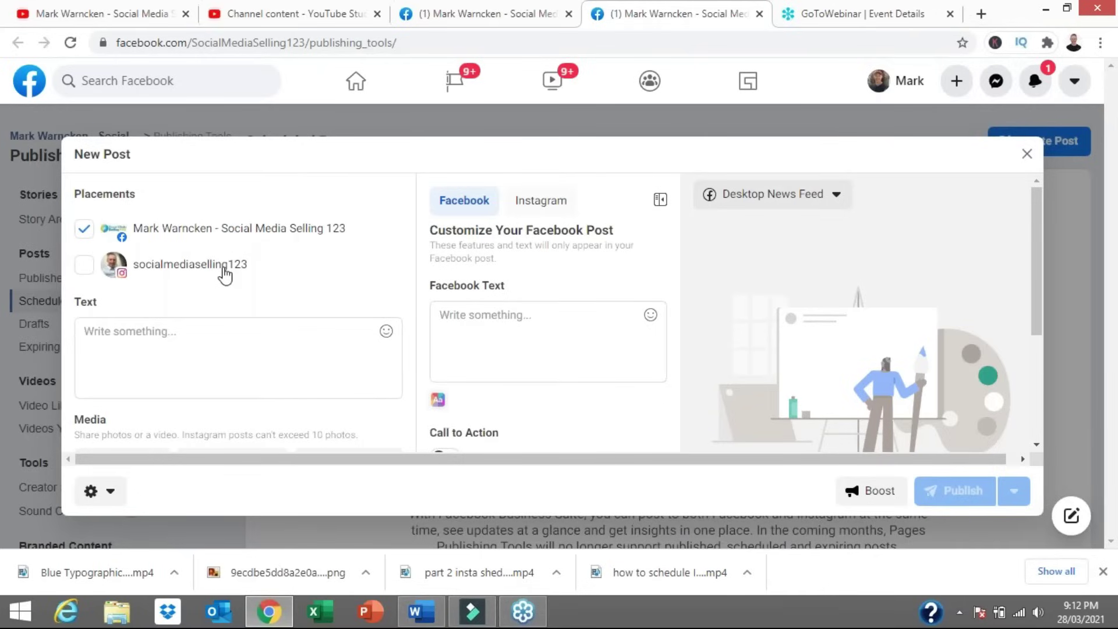
left_click(89, 271)
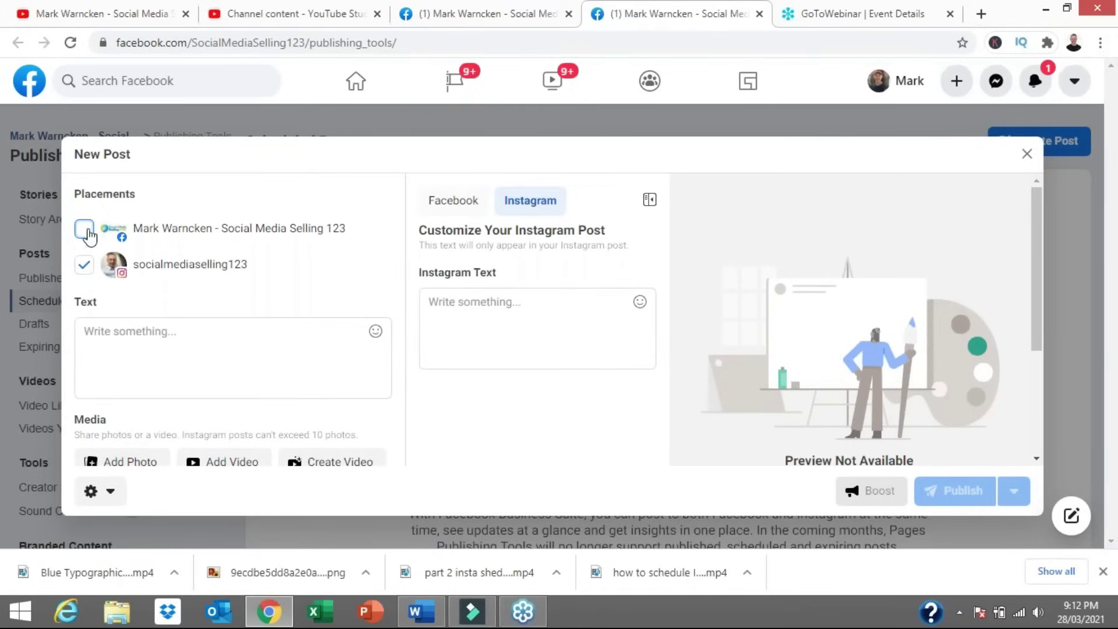
left_click(84, 231)
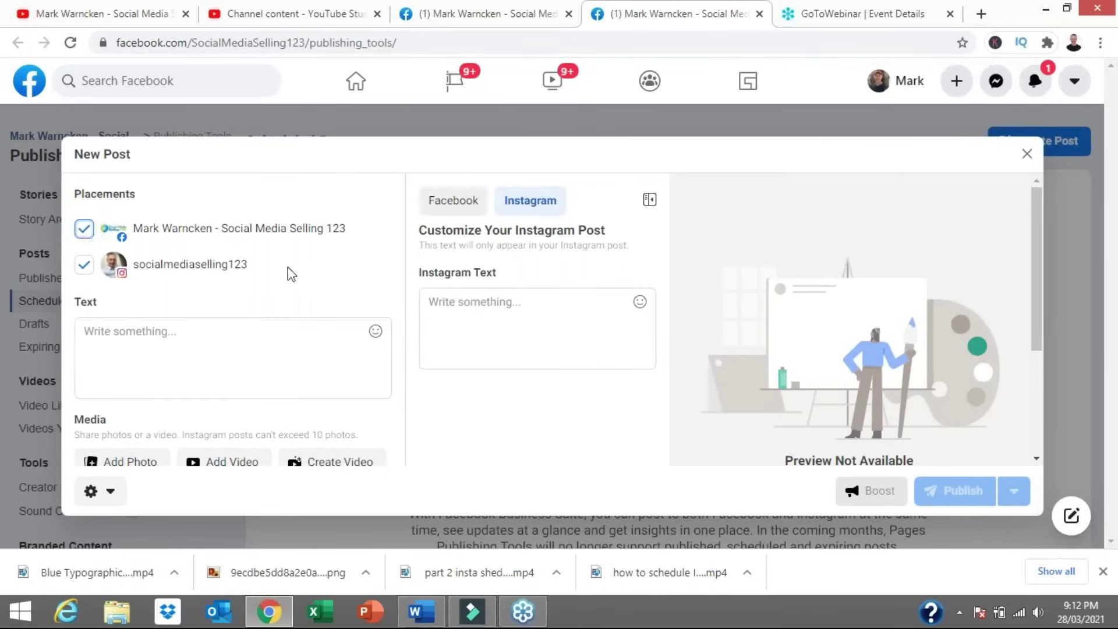
left_click(84, 229)
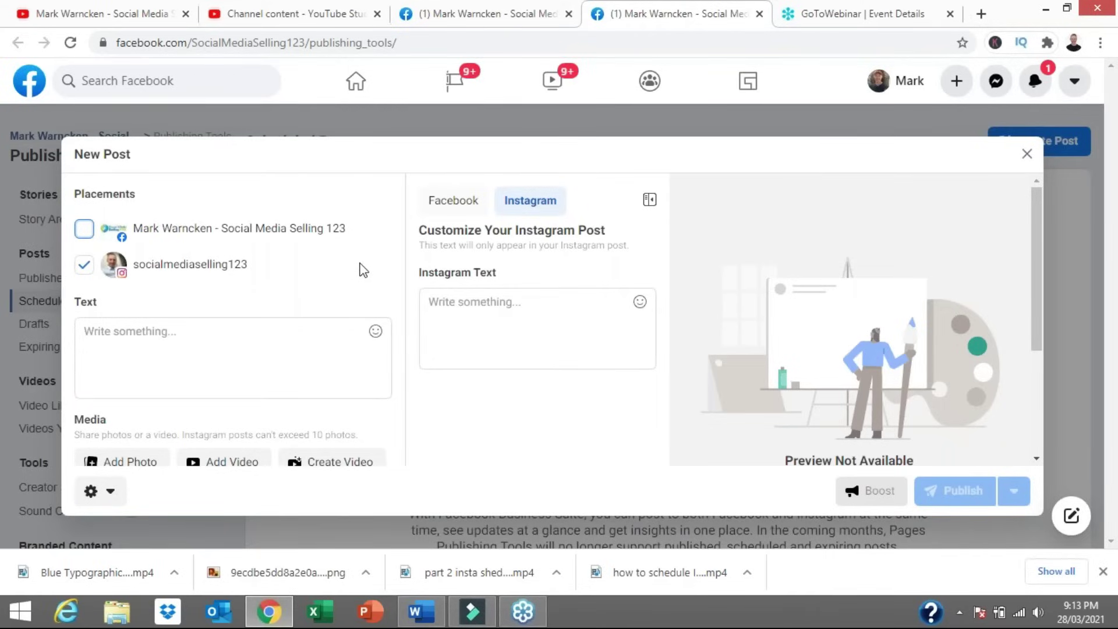
left_click(86, 234)
left_click(85, 241)
left_click(85, 238)
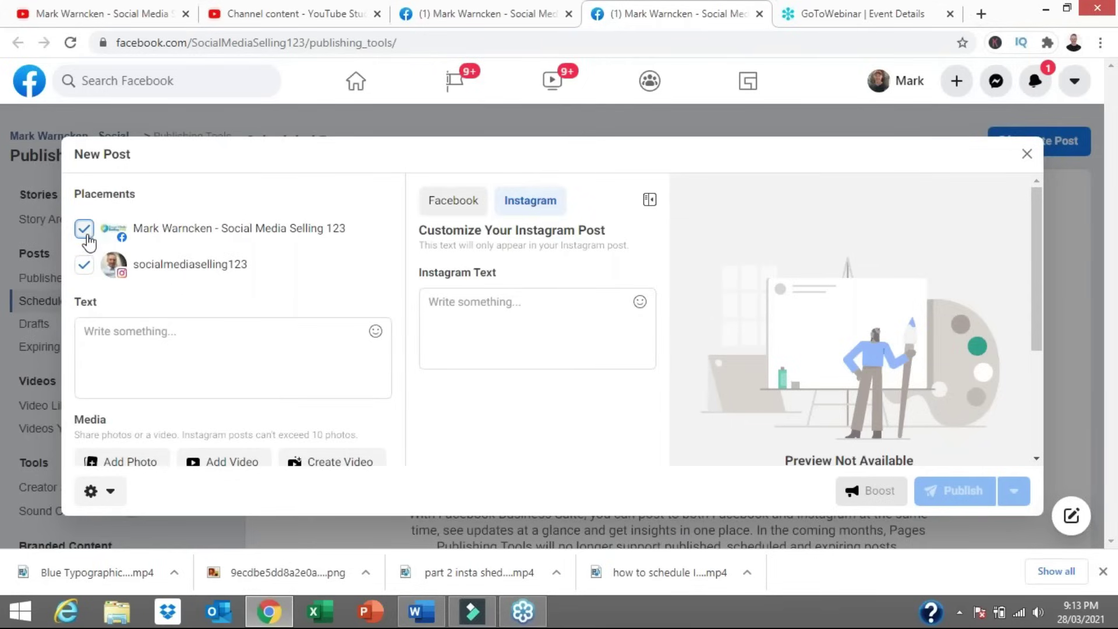
left_click(84, 238)
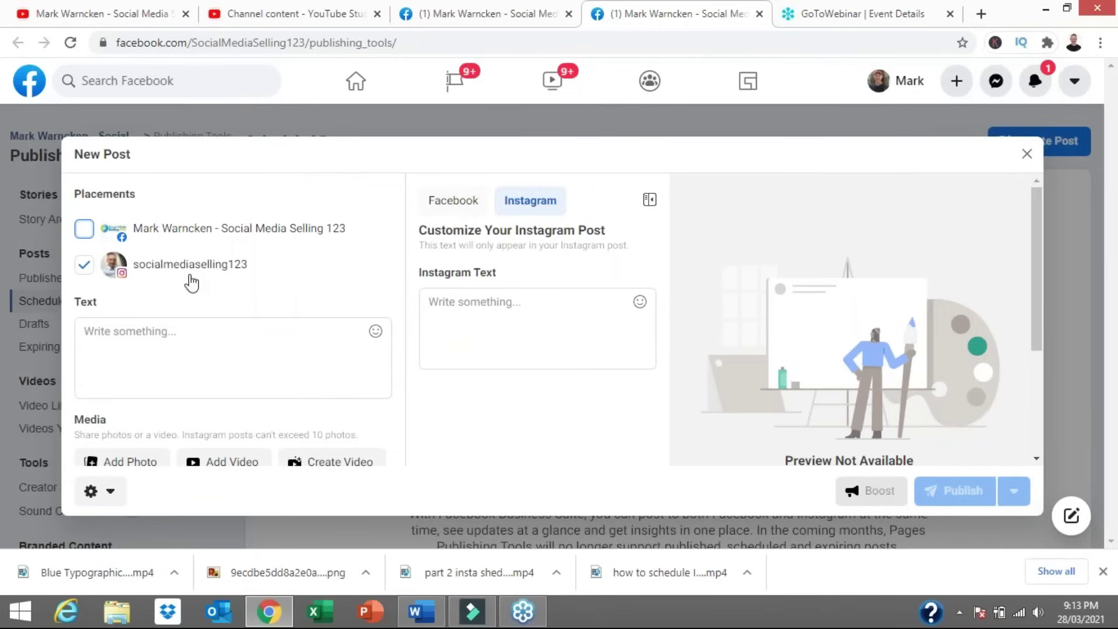
scroll(225, 318, "down", 1)
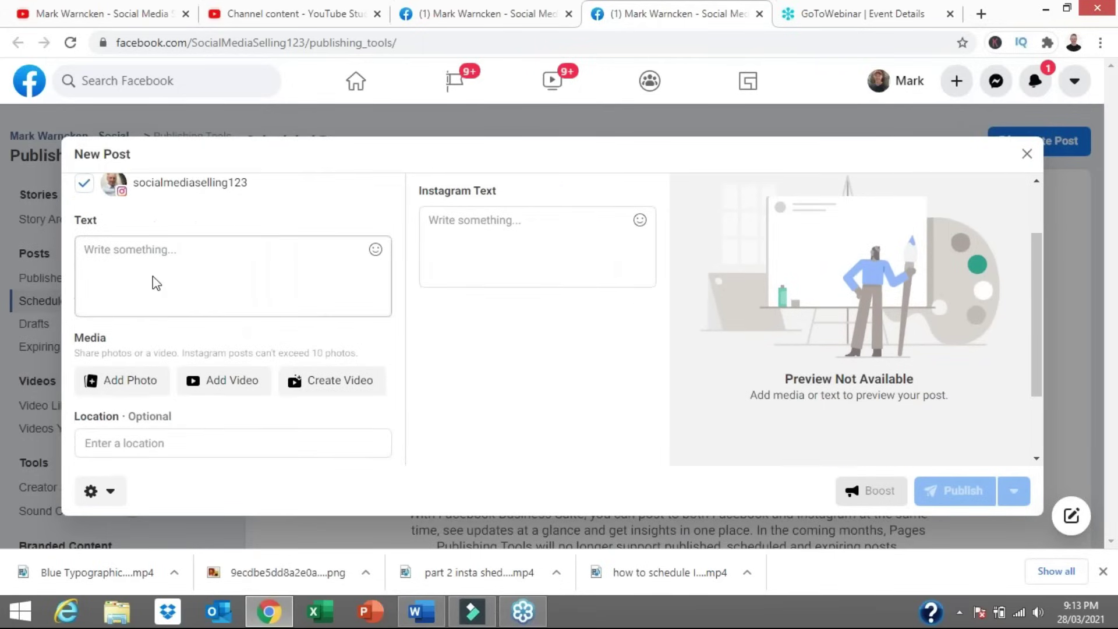
- Add the Google-search caption, five hashtags and the 1080×1080 YouTube tip video
left_click(138, 386)
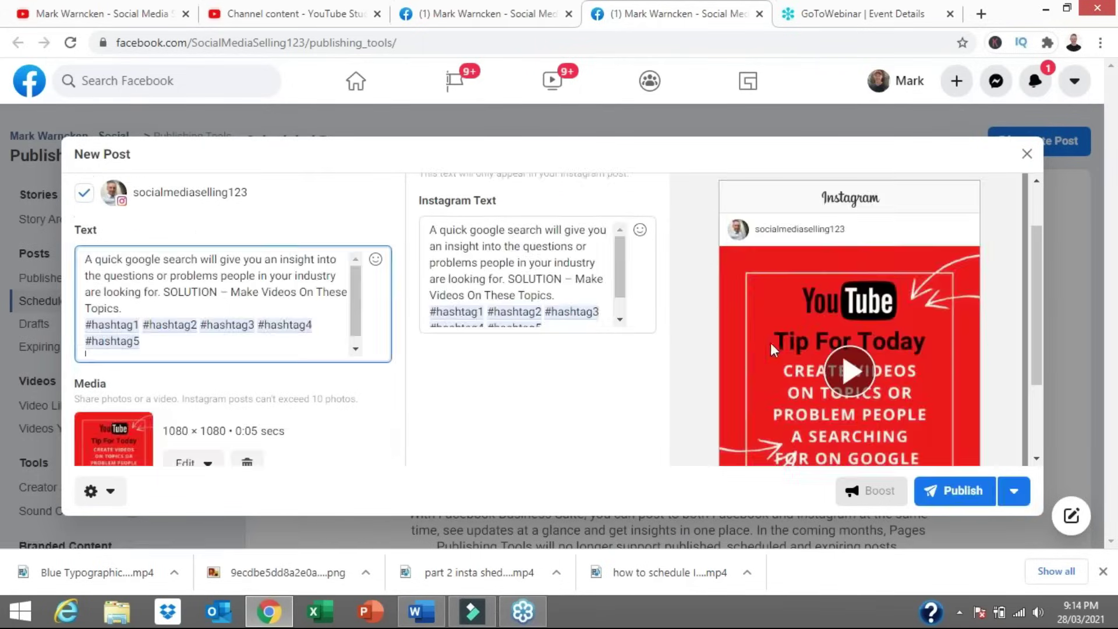
scroll(1040, 336, "down", 1)
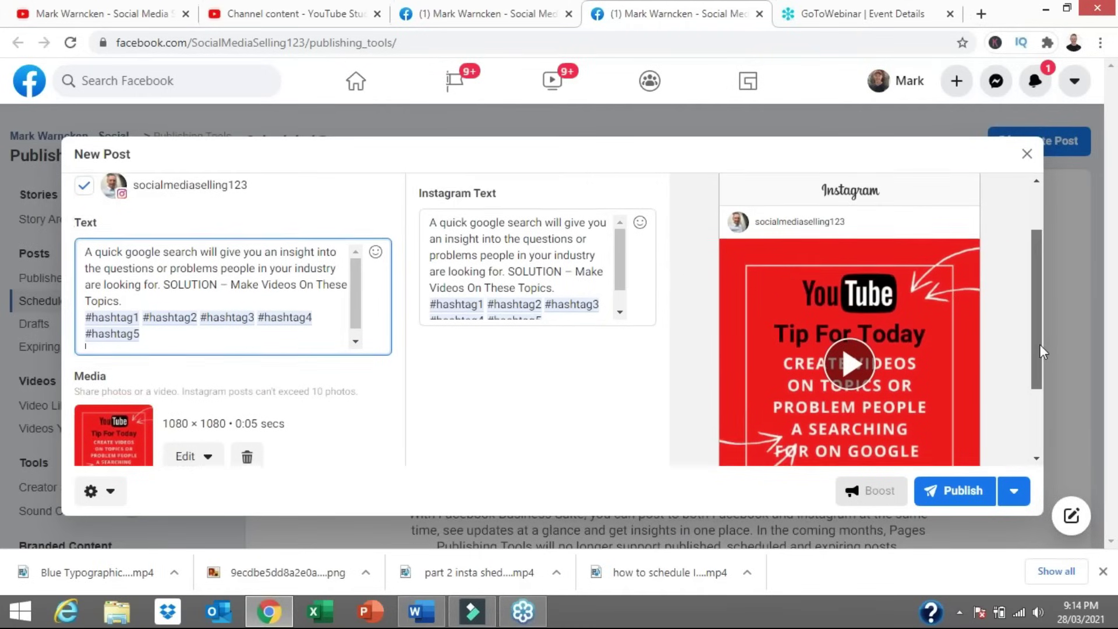
scroll(1038, 349, "up", 1)
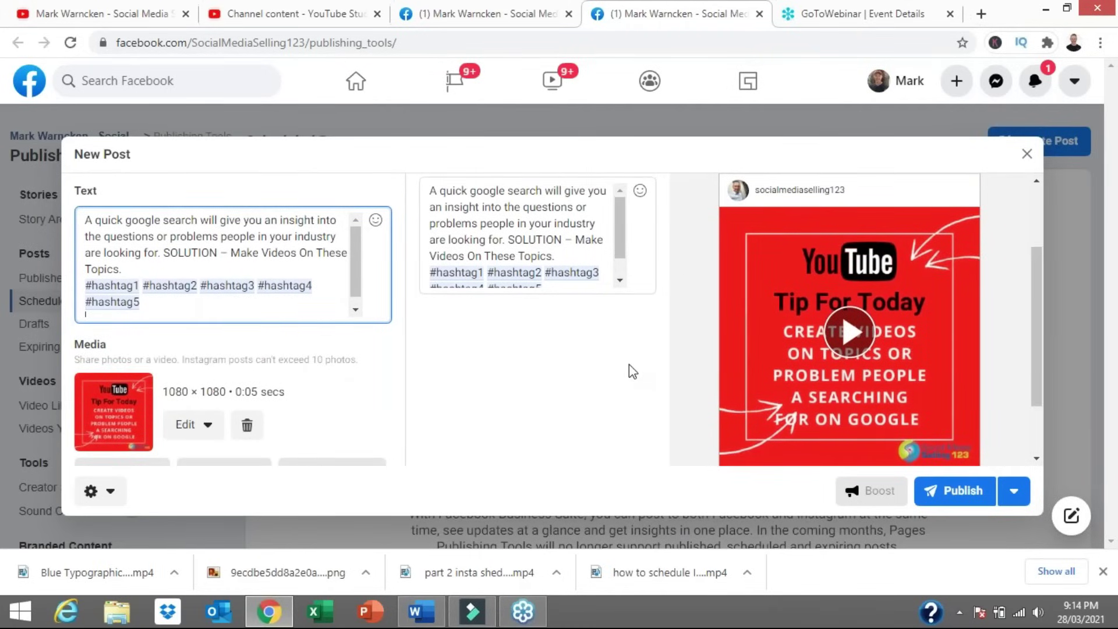
scroll(499, 407, "up", 2)
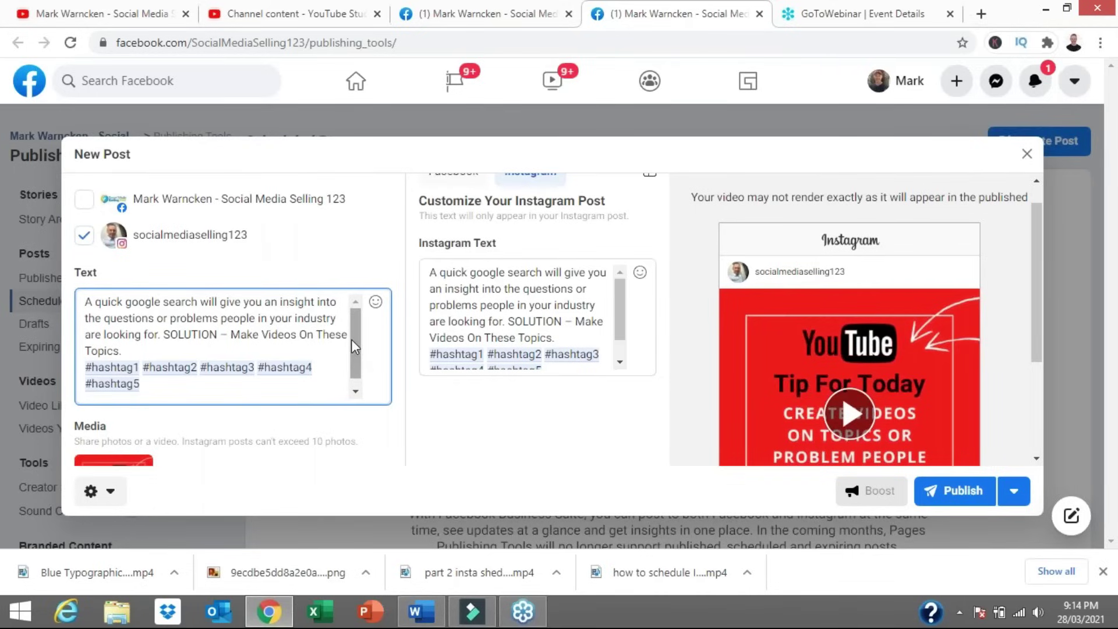
scroll(354, 349, "down", 1)
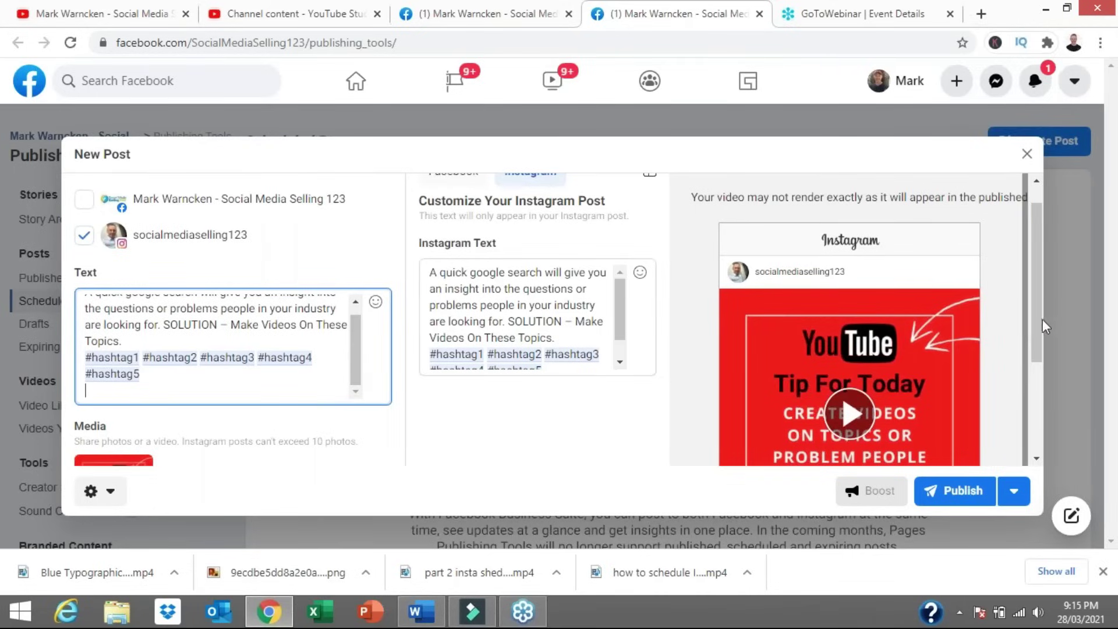
left_click_drag(1037, 326, 1038, 366)
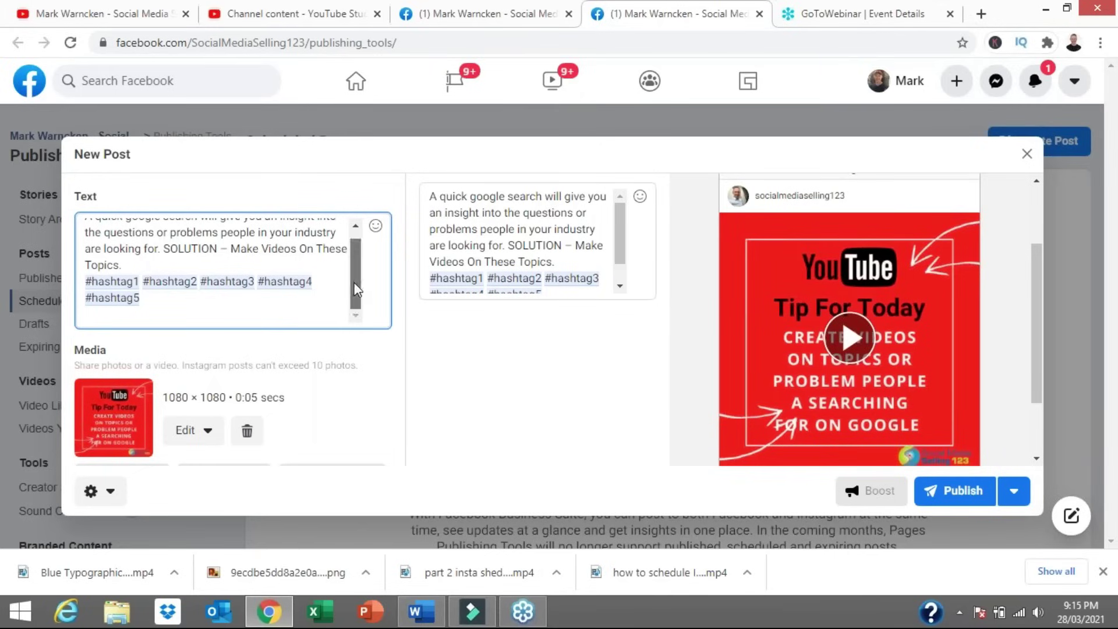
left_click_drag(354, 289, 352, 288)
scroll(468, 375, "down", 2)
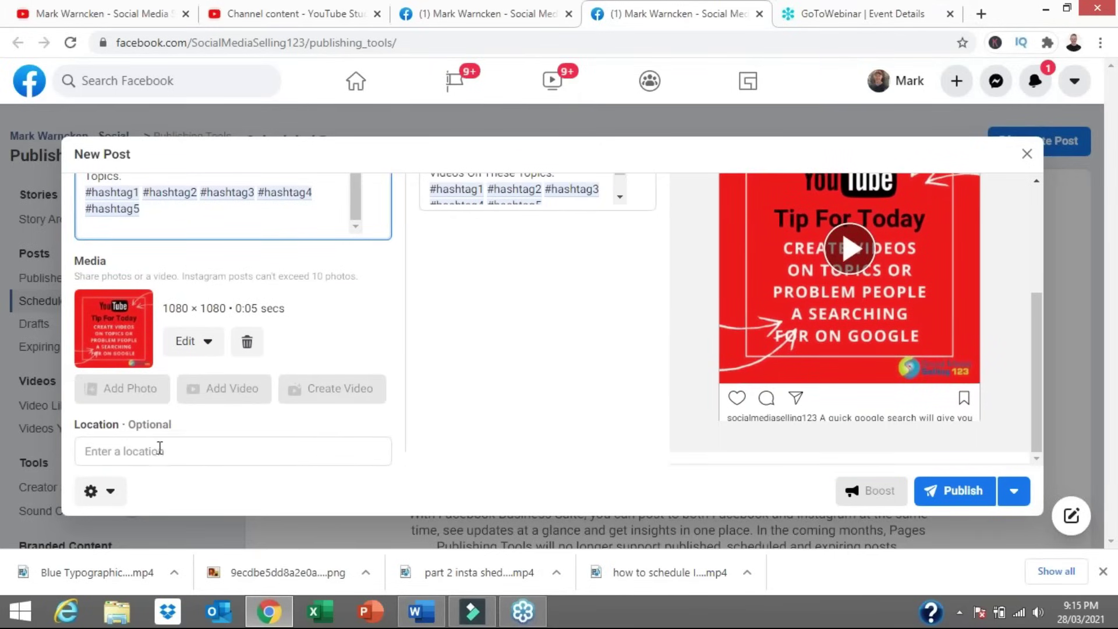
scroll(235, 405, "up", 2)
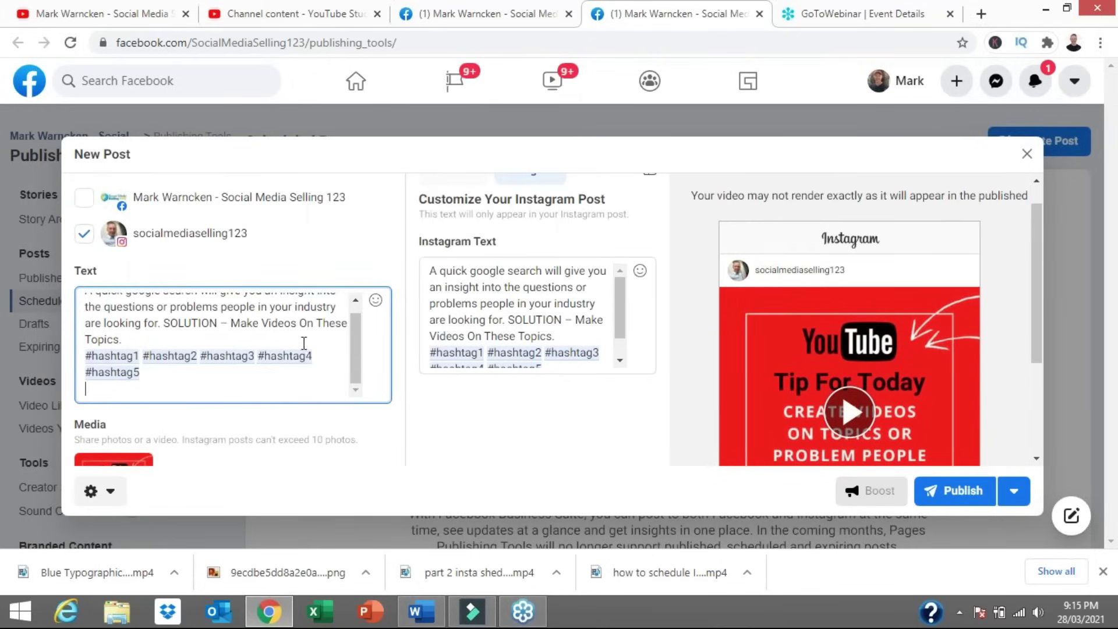
scroll(336, 353, "up", 1)
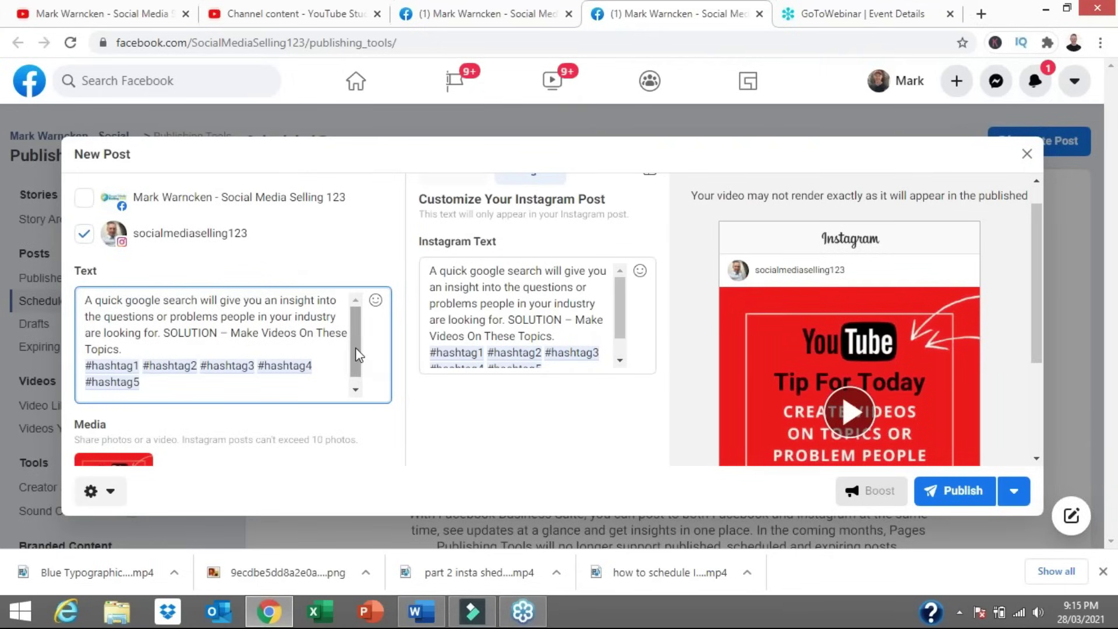
scroll(357, 353, "down", 1)
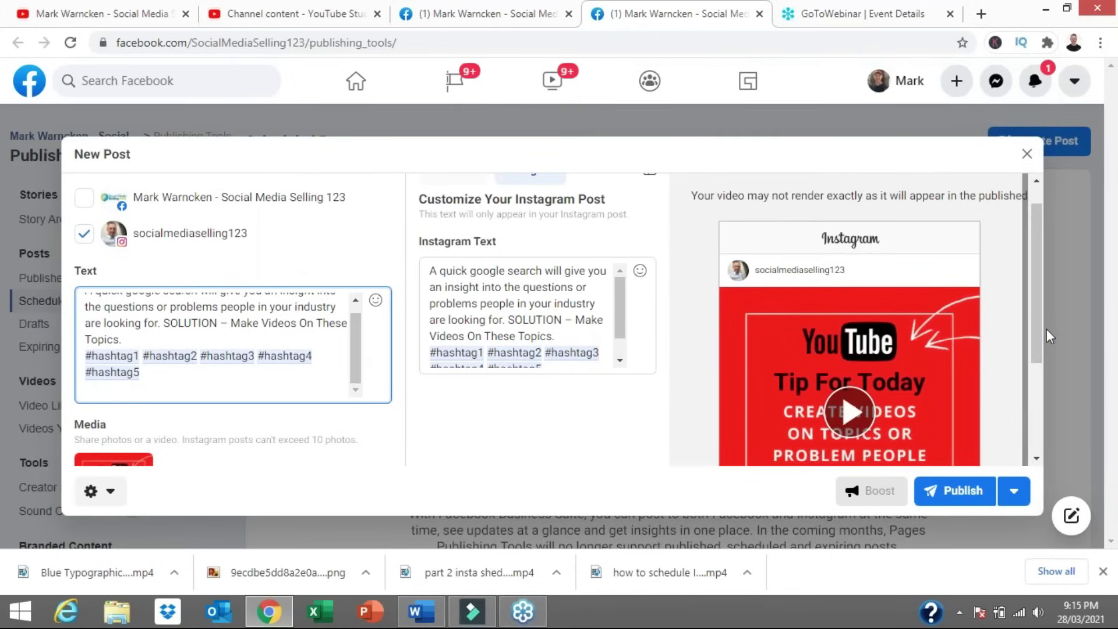
left_click_drag(1037, 352, 1034, 390)
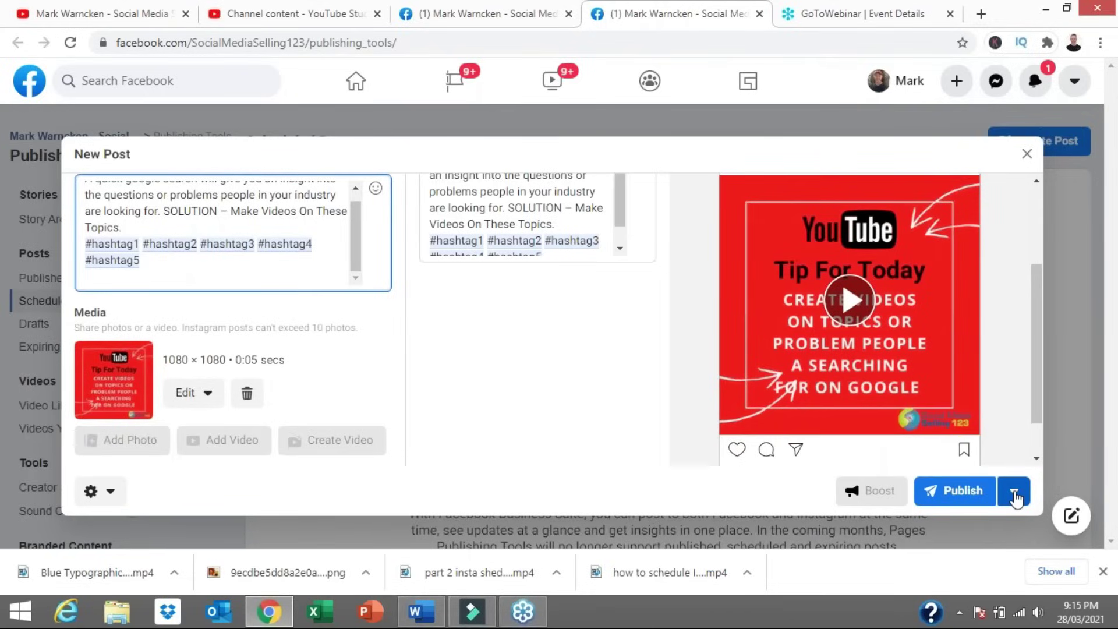
left_click(1015, 494)
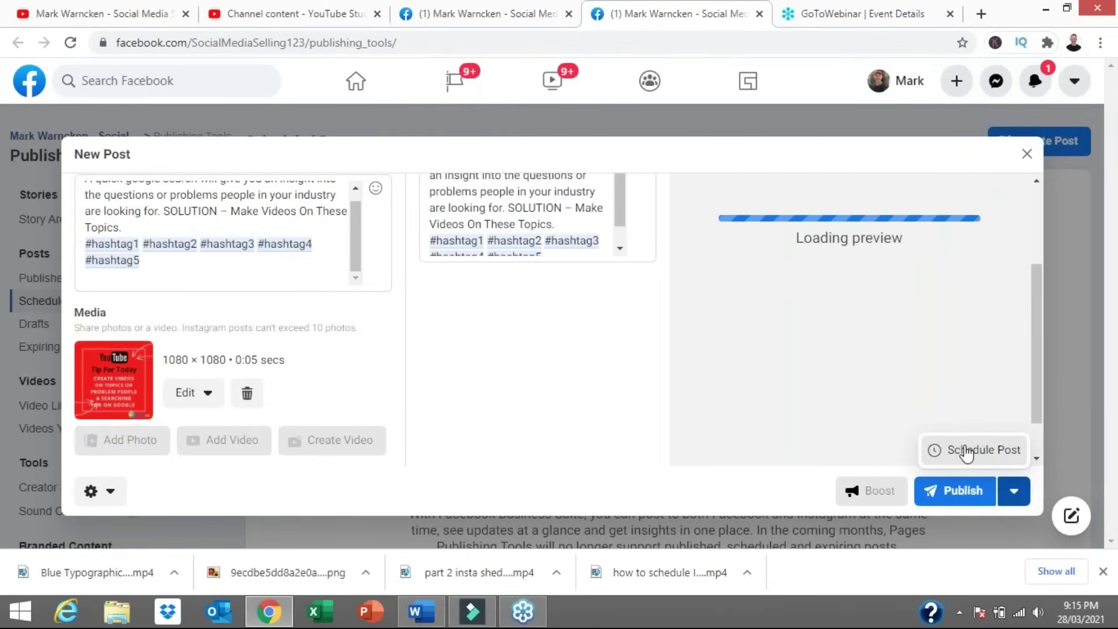
- Set the post to publish on April 7, 2021 at 10:15 AM and confirm scheduling
left_click(966, 451)
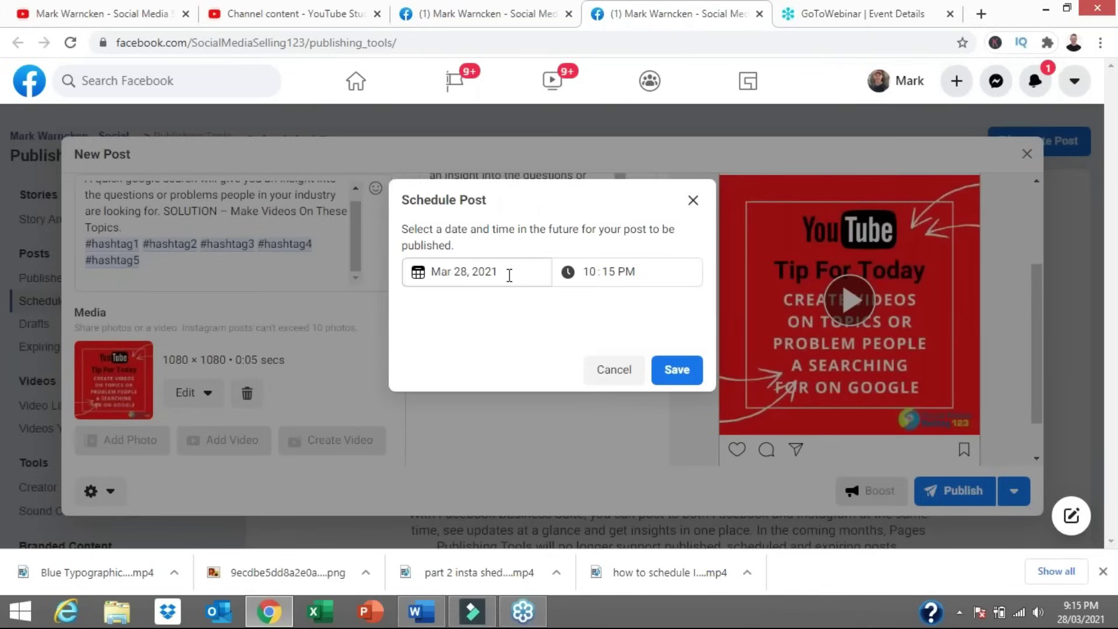
left_click(462, 274)
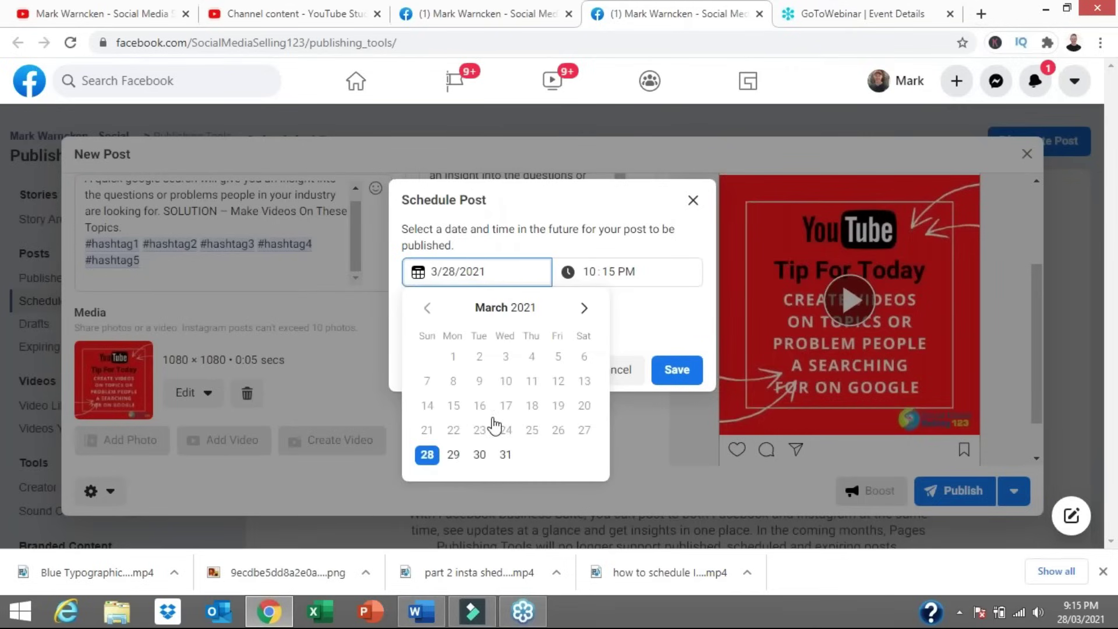
left_click(583, 310)
left_click(506, 381)
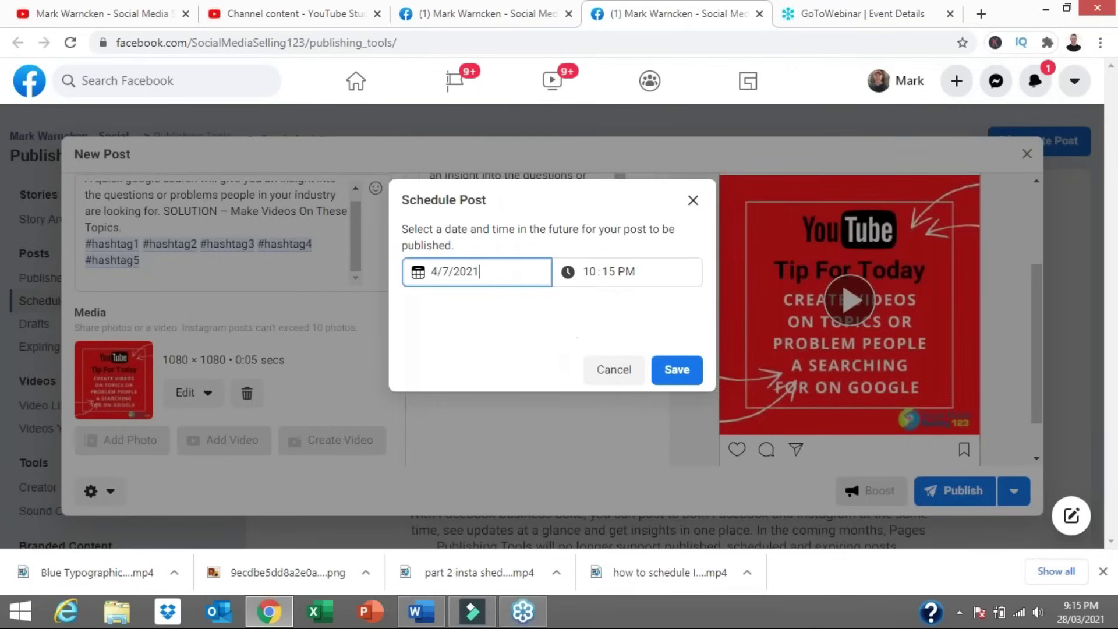
left_click(593, 272)
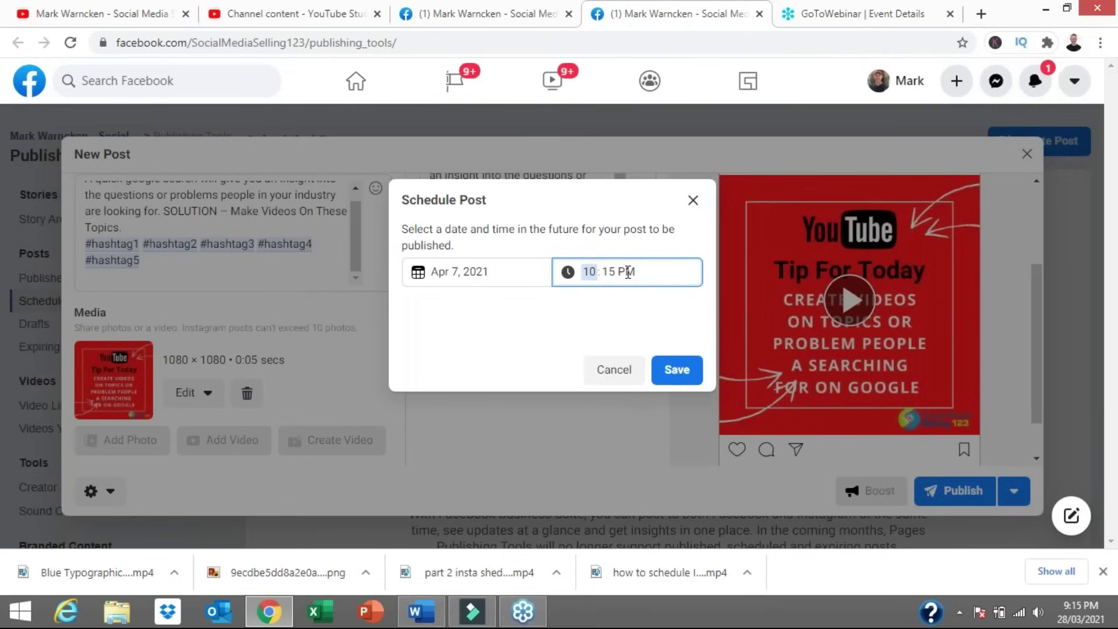
left_click(630, 272)
type("A")
left_click(682, 376)
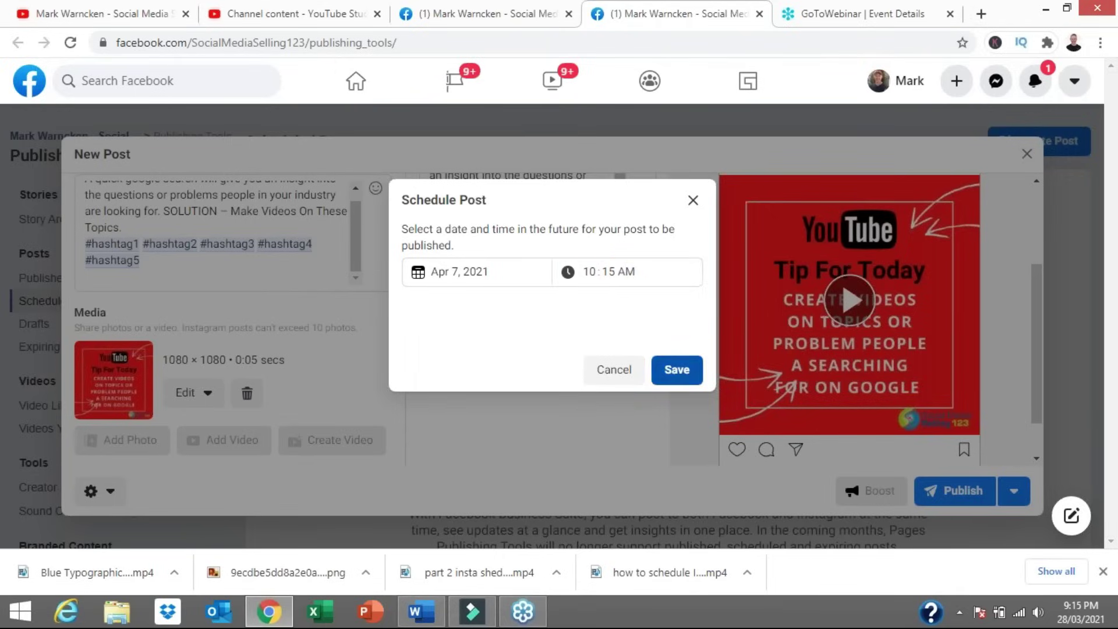
mouse_move(936, 492)
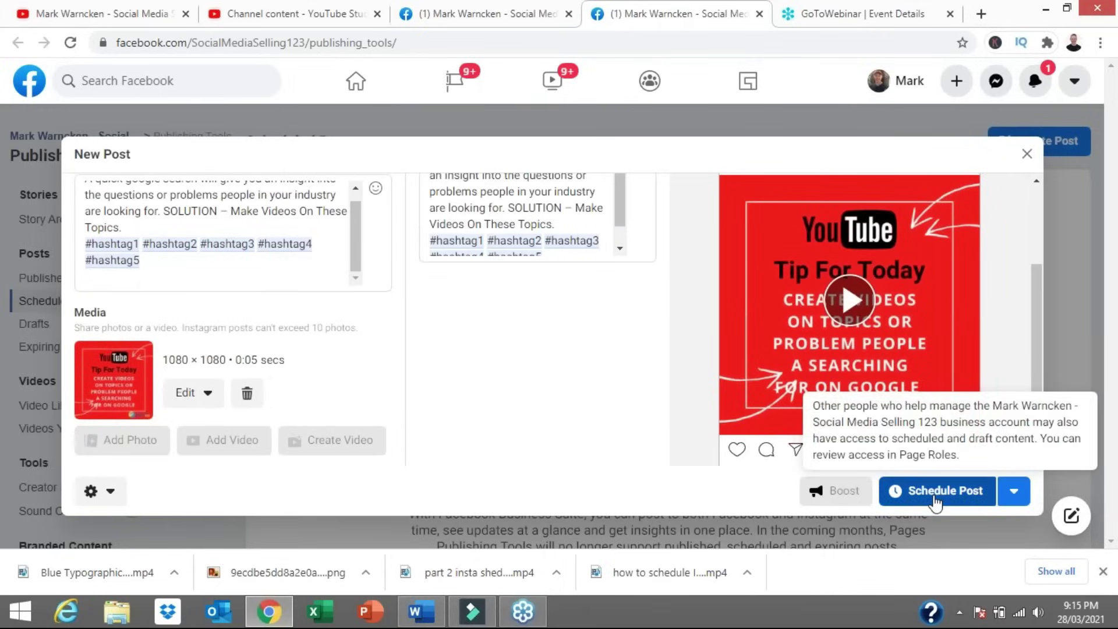
left_click(933, 498)
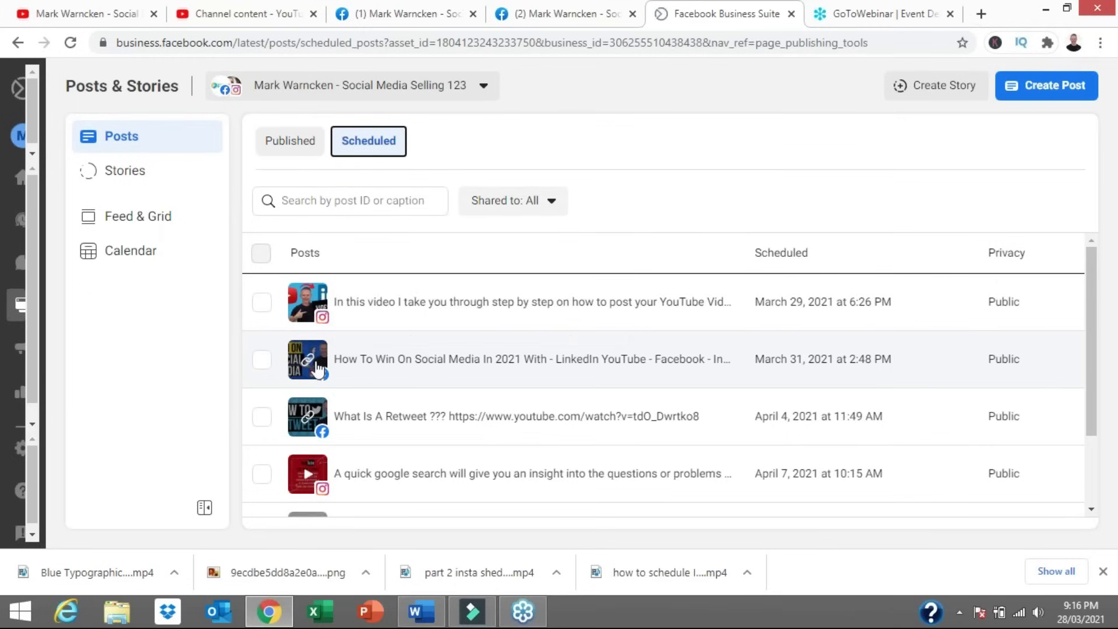
scroll(480, 427, "down", 2)
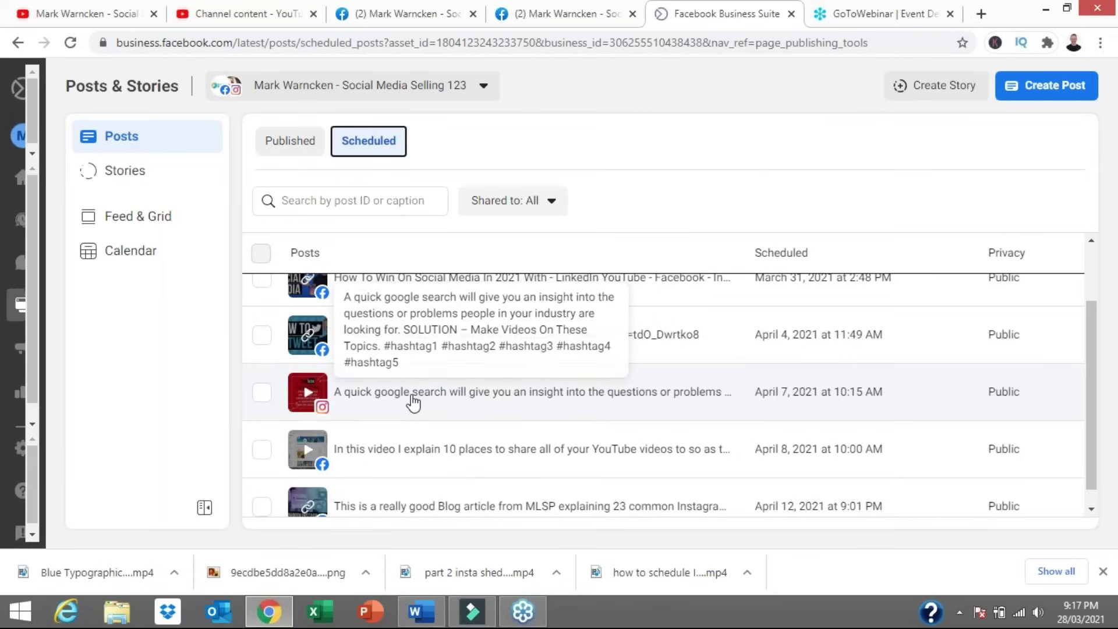
- Open Post Details for the April 7, 10:15 AM Instagram post in the Scheduled list
left_click(414, 401)
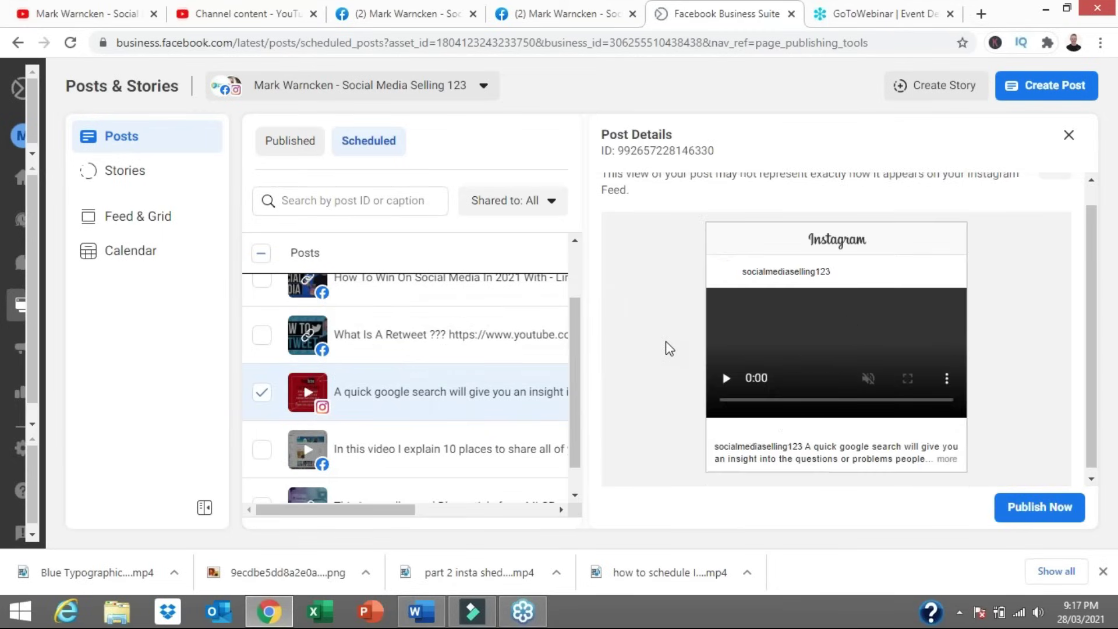
scroll(967, 379, "up", 1)
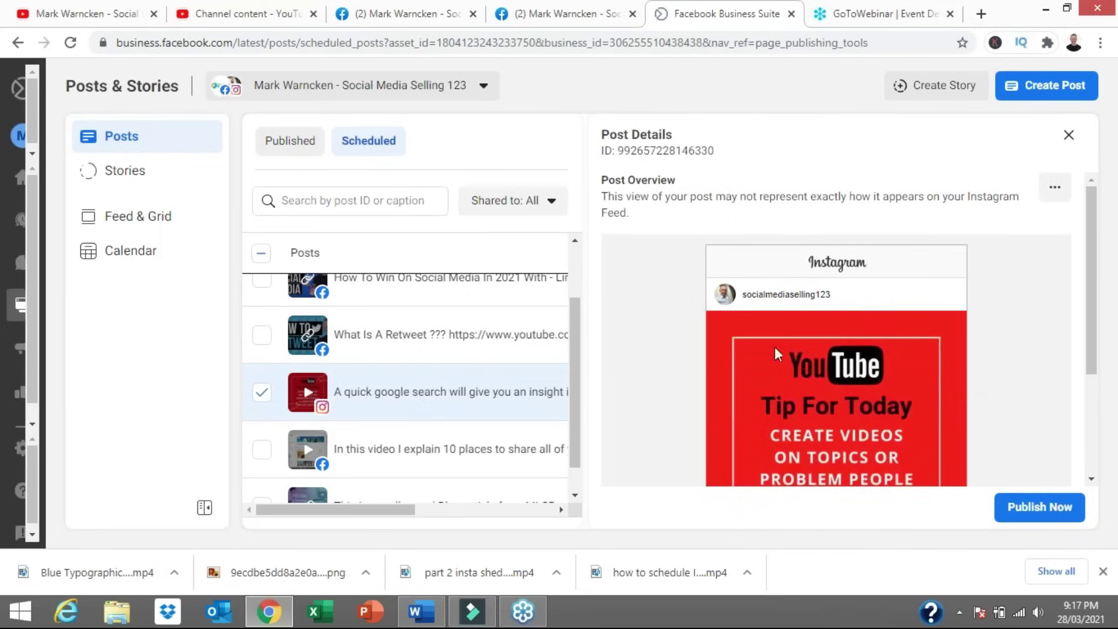